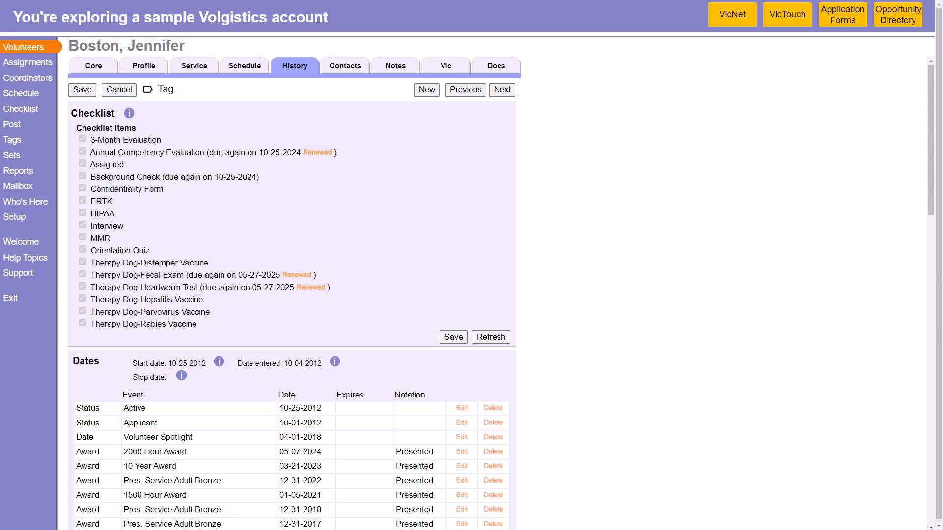
# Step: Look through the assignments list for the pet therapy assignments under Rehabilitation, including Visiting Pet Therapy
pyautogui.click(27, 63)
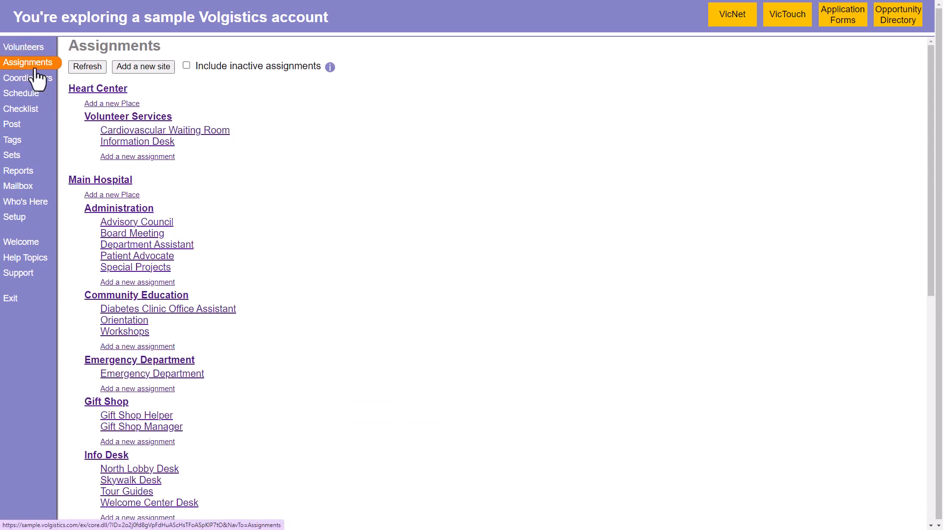
pyautogui.scroll(-9, 270, 282)
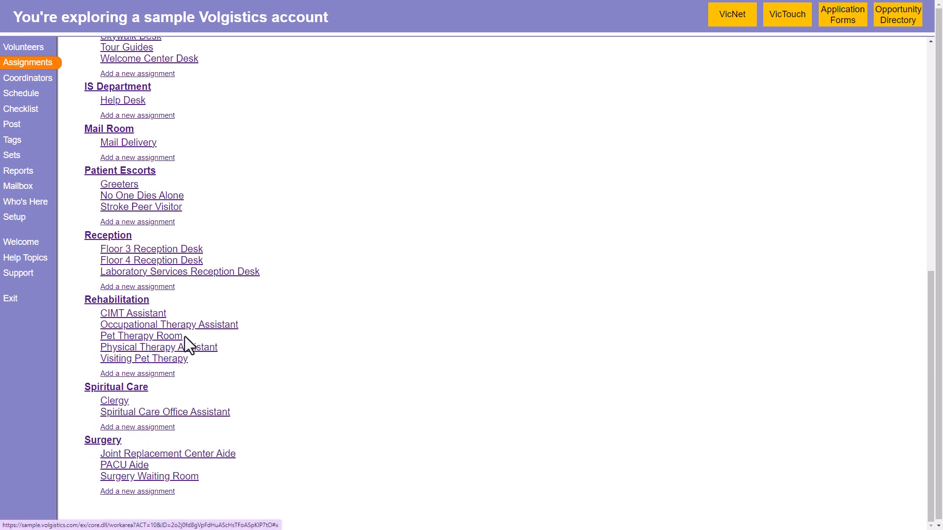
pyautogui.moveTo(188, 360); pyautogui.dragTo(100, 361)
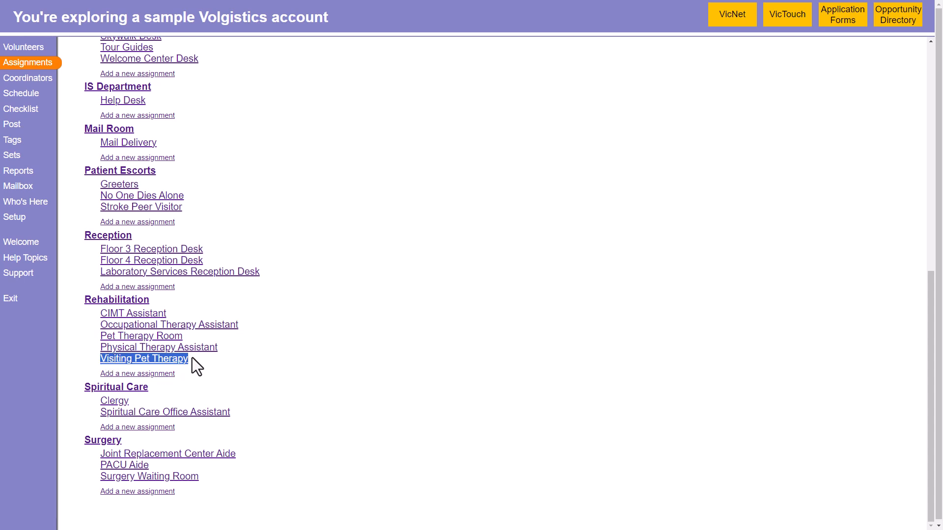
pyautogui.click(192, 358)
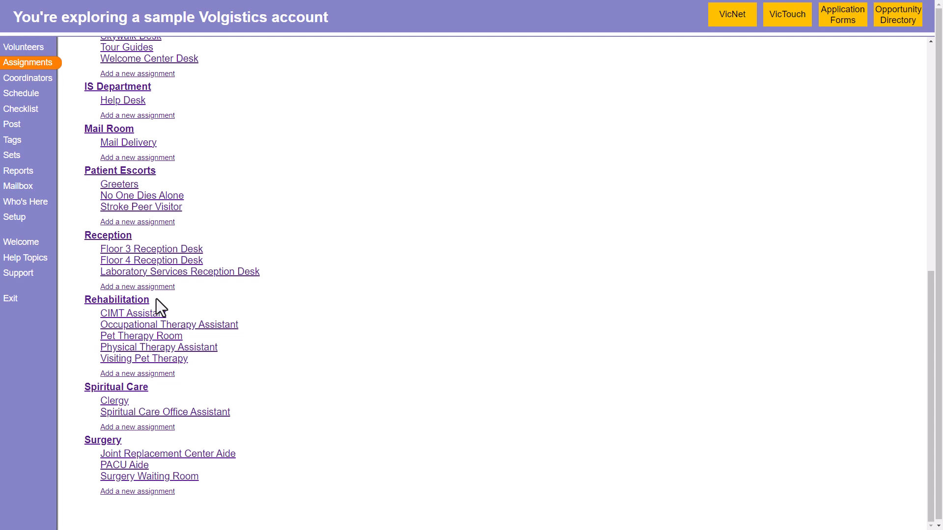
# Step: Open the setup of the Therapy Dog-Distemper Vaccine checklist item and review its assignment and set criteria
pyautogui.click(29, 217)
pyautogui.click(74, 172)
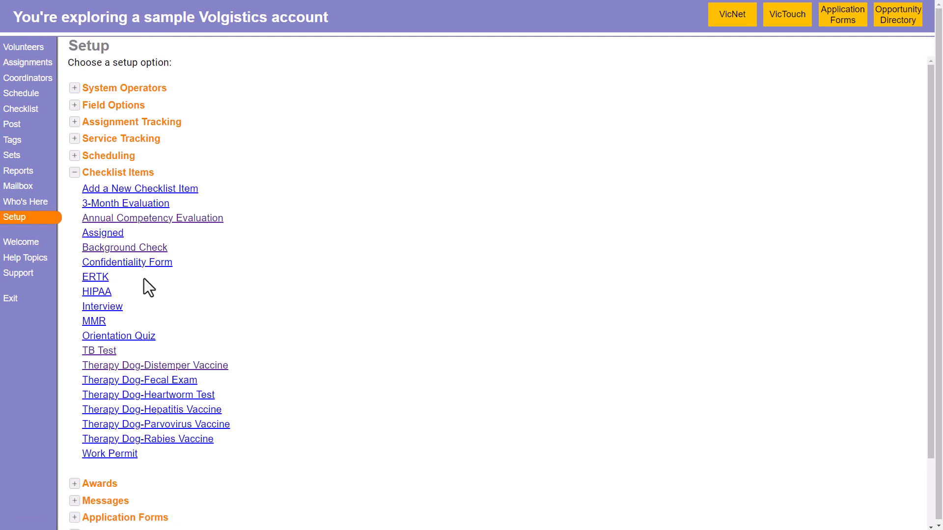
pyautogui.click(162, 365)
pyautogui.scroll(-15, 353, 388)
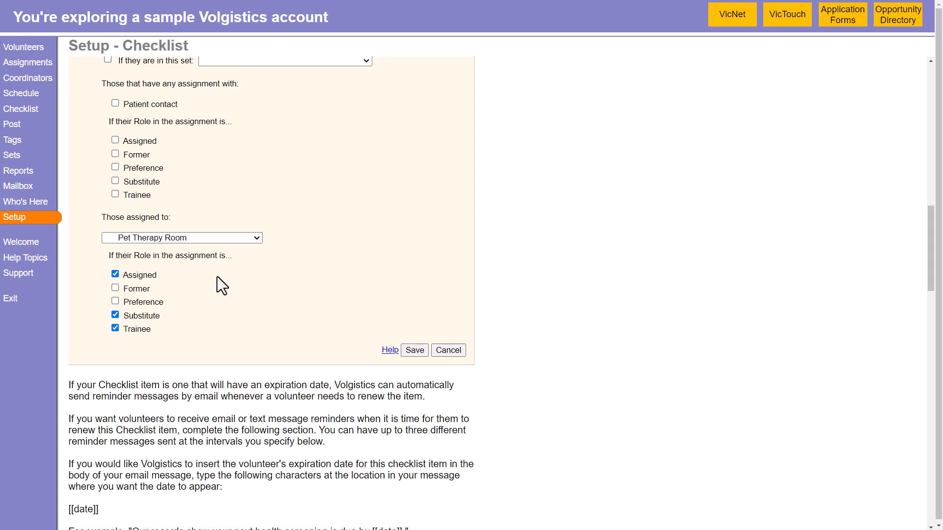
pyautogui.scroll(1, 217, 276)
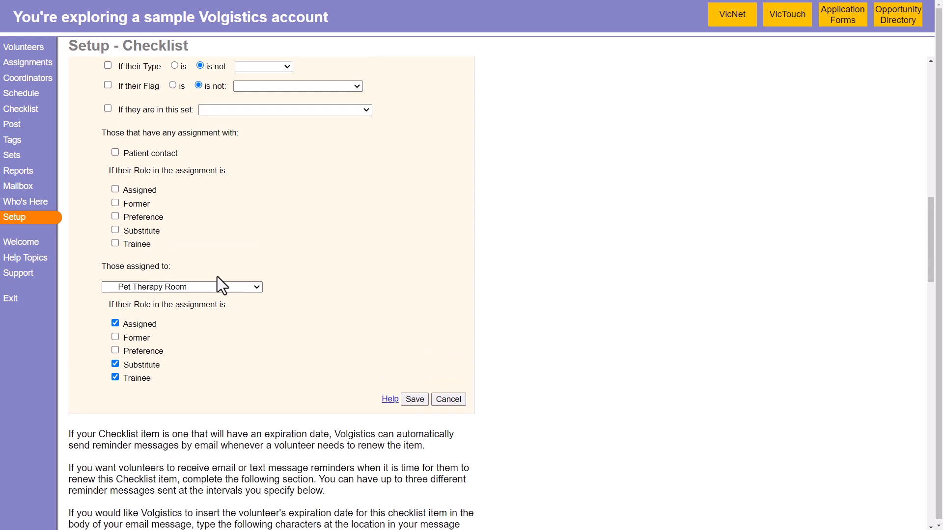
pyautogui.moveTo(118, 109); pyautogui.dragTo(189, 109)
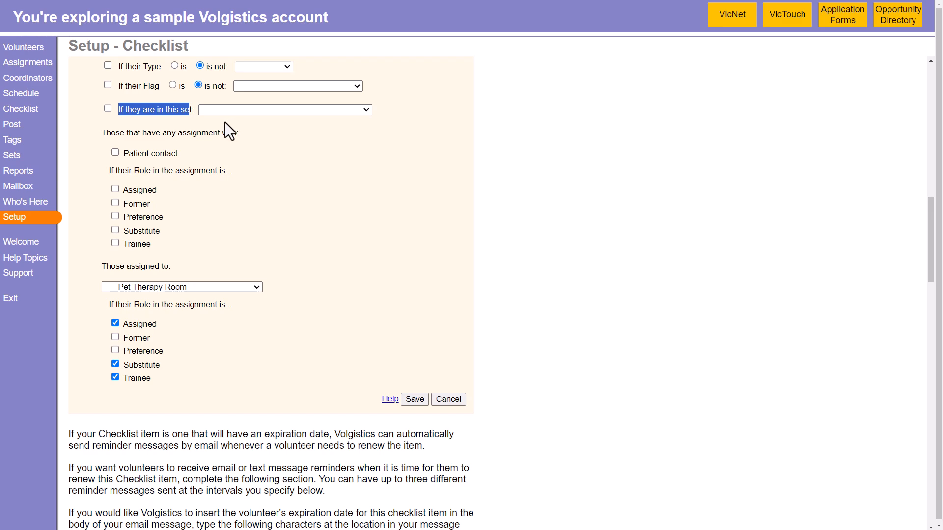
# Step: Create a new set named Pet Therapy that includes volunteers based on their assignment
pyautogui.click(26, 159)
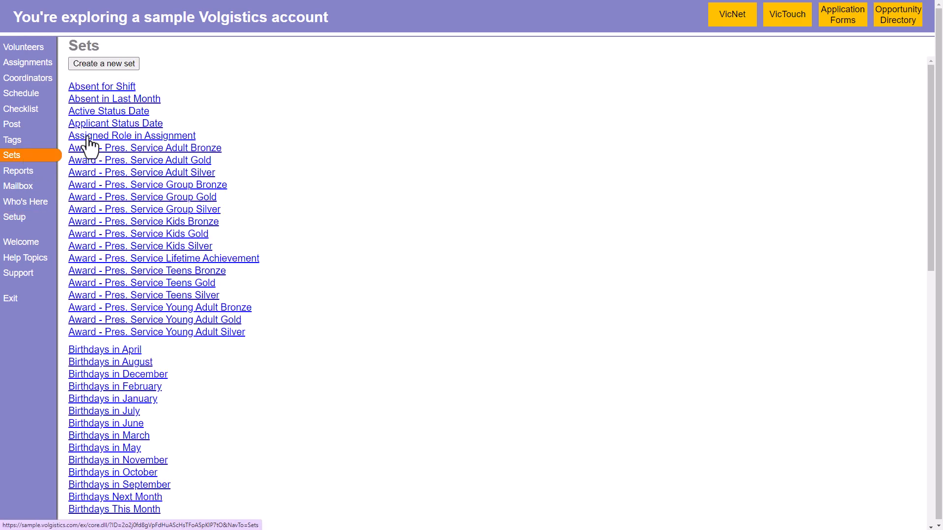
pyautogui.click(127, 66)
pyautogui.click(154, 105)
pyautogui.write('Pet Therapy')
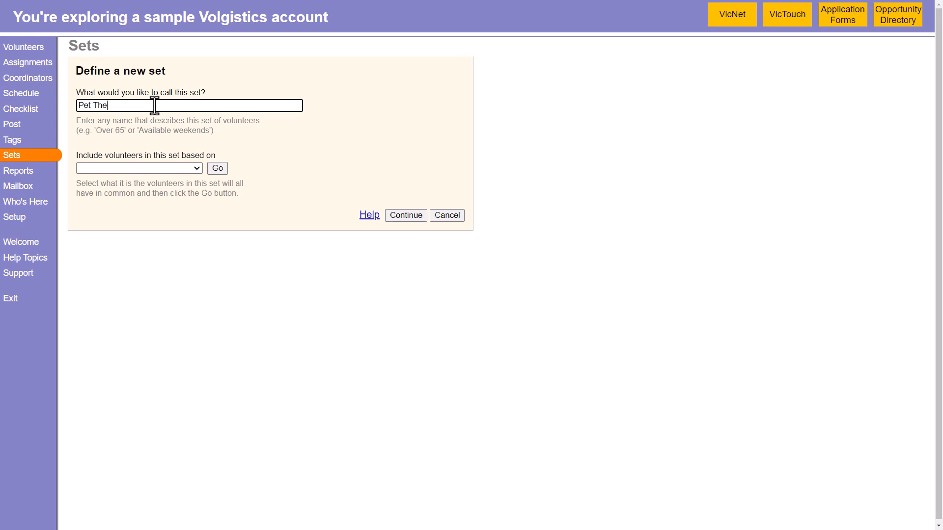
pyautogui.click(153, 169)
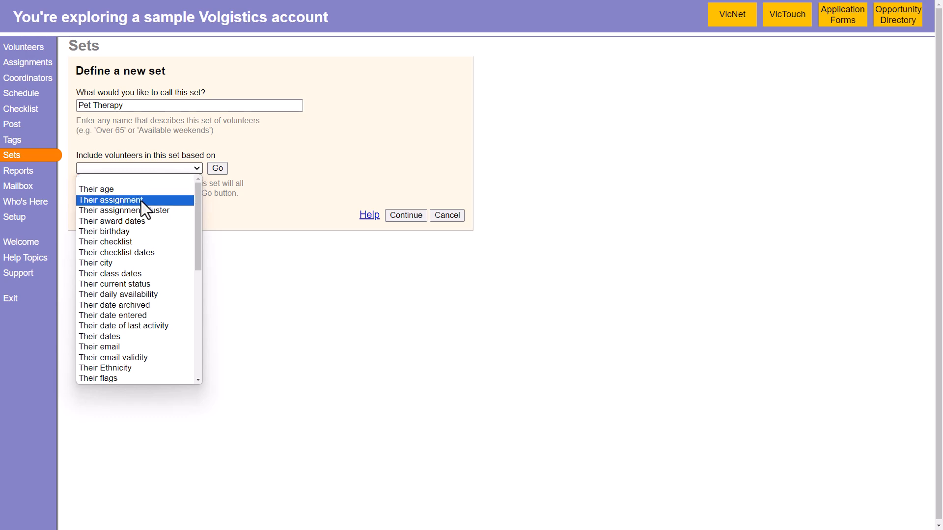
pyautogui.click(141, 200)
pyautogui.click(217, 168)
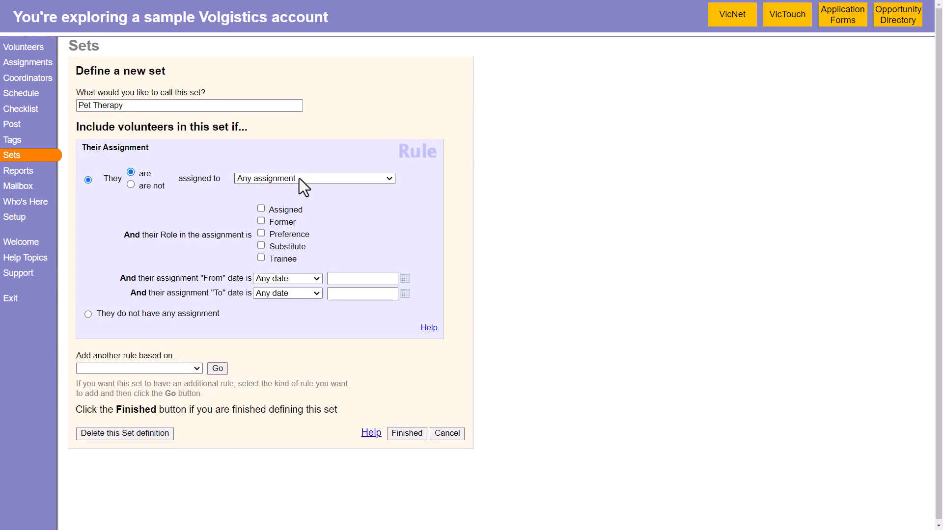
# Step: Define the first rule for volunteers assigned to Pet Therapy Room with the Assigned and Substitute roles
pyautogui.click(299, 179)
pyautogui.scroll(-6, 311, 241)
pyautogui.scroll(-1, 320, 267)
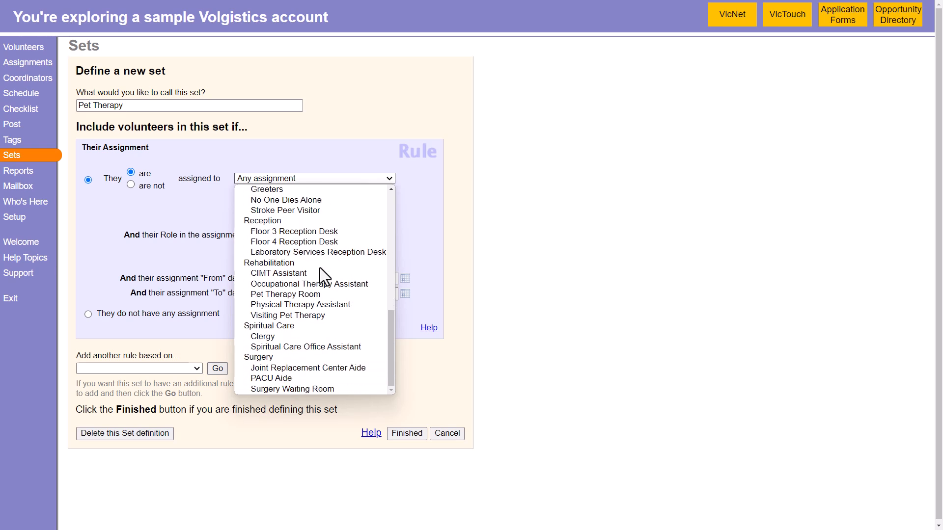
pyautogui.click(300, 294)
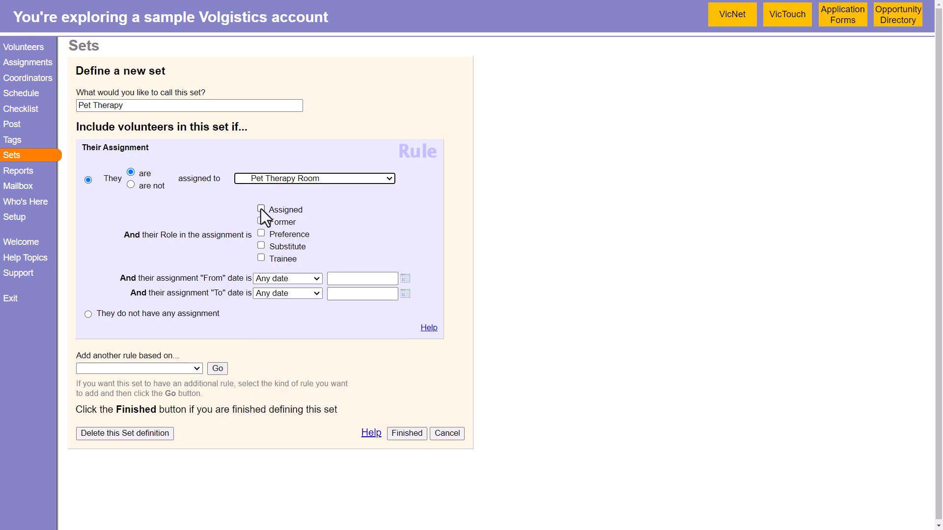
pyautogui.click(261, 208)
pyautogui.click(261, 246)
# Step: Add a second assignment rule for Visiting Pet Therapy with roles Assigned, Preference and Substitute, and finish the set with matching on any single rule
pyautogui.click(178, 370)
pyautogui.click(111, 178)
pyautogui.click(217, 369)
pyautogui.scroll(-5, 217, 267)
pyautogui.click(255, 192)
pyautogui.scroll(-1, 290, 259)
pyautogui.scroll(-5, 291, 259)
pyautogui.click(291, 328)
pyautogui.click(261, 259)
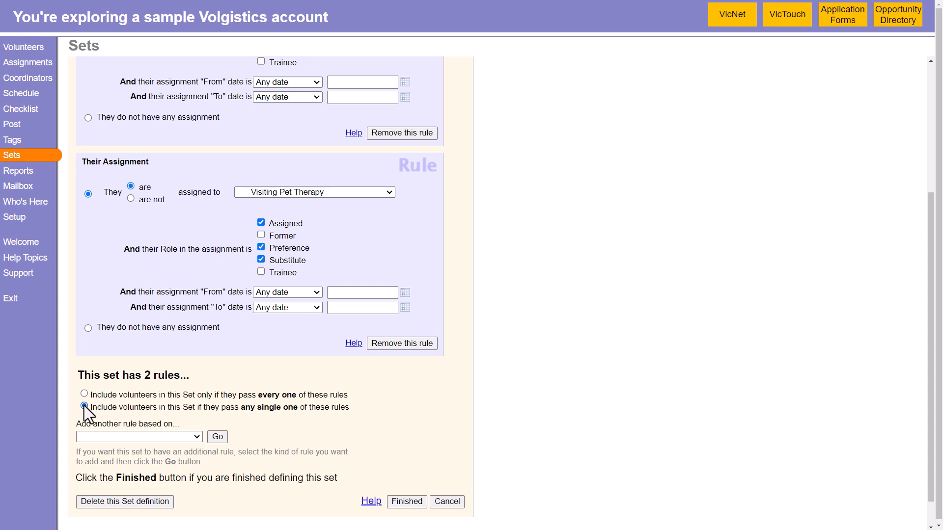
pyautogui.click(409, 502)
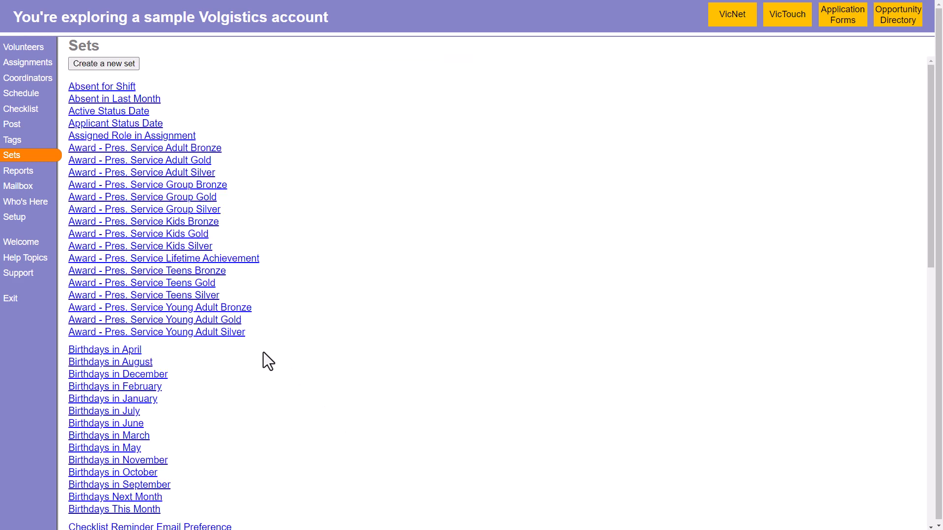
# Step: In the Therapy Dog-Distemper Vaccine checklist item setup, require the item for volunteers in the Pet Therapy set
pyautogui.click(36, 221)
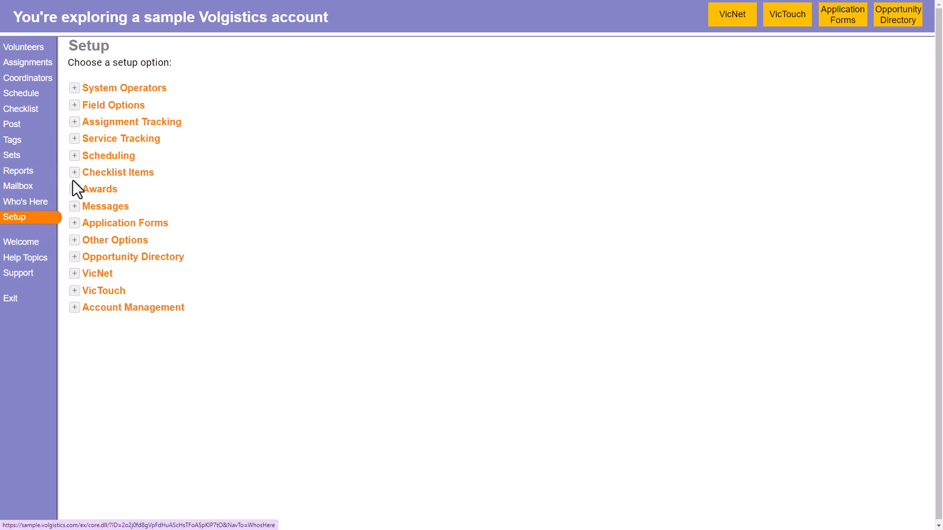
pyautogui.click(74, 173)
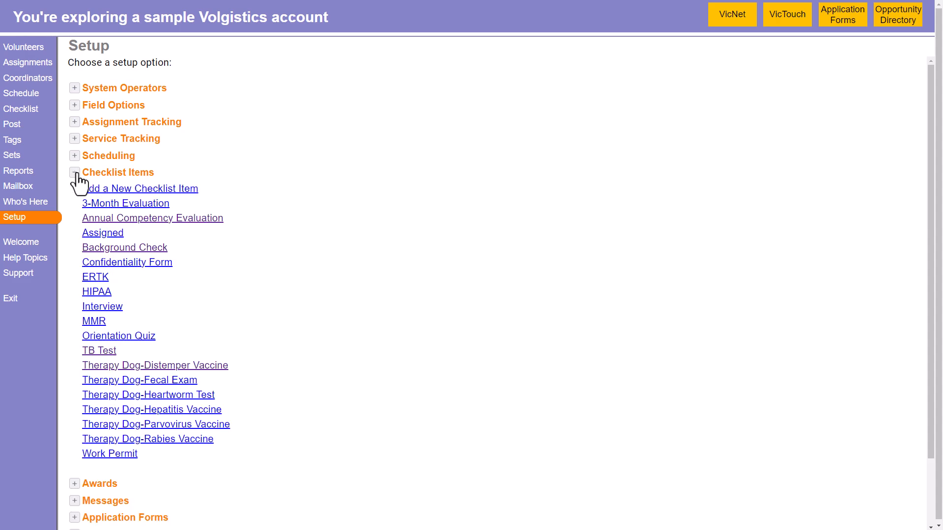
pyautogui.click(122, 366)
pyautogui.scroll(-12, 151, 362)
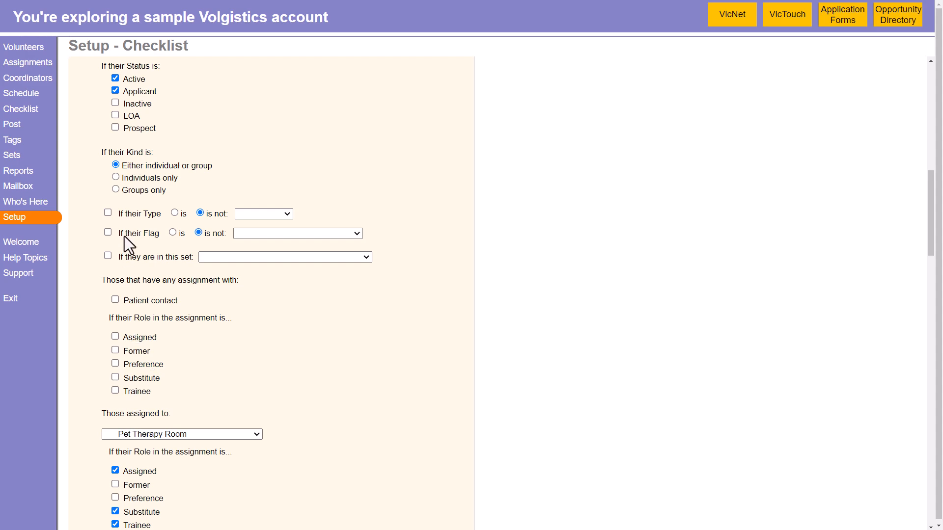
pyautogui.click(107, 255)
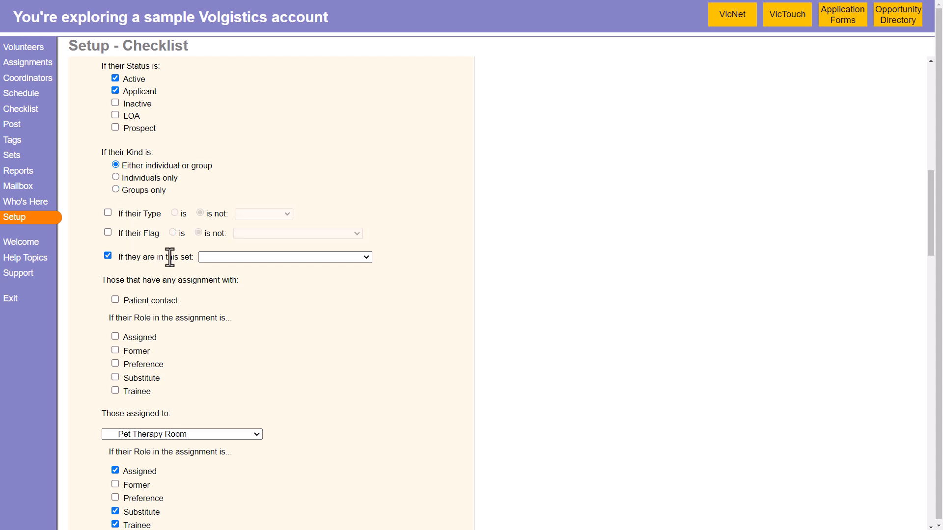
pyautogui.click(243, 257)
pyautogui.scroll(-10, 302, 310)
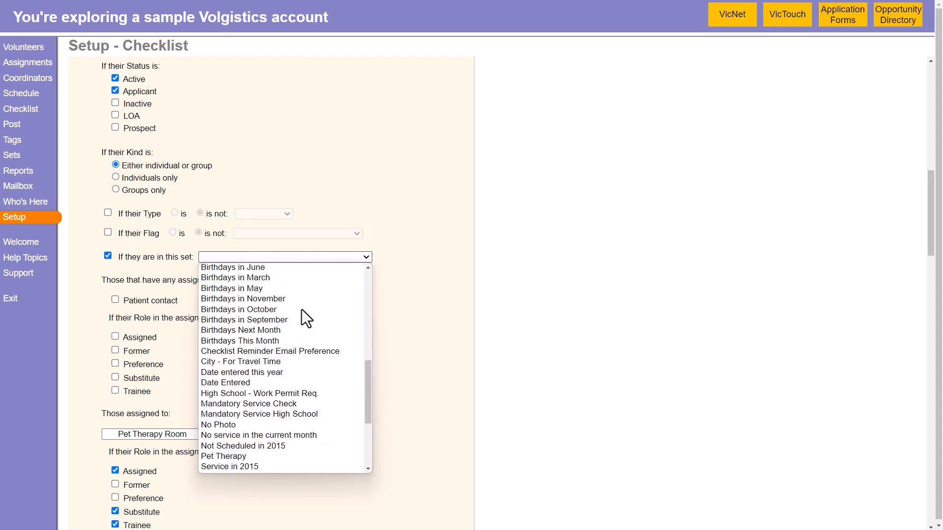
pyautogui.click(275, 322)
# Step: Clear the Pet Therapy Room assignment and its Assigned, Substitute and Trainee roles from the checklist item, and save it
pyautogui.scroll(-3, 275, 323)
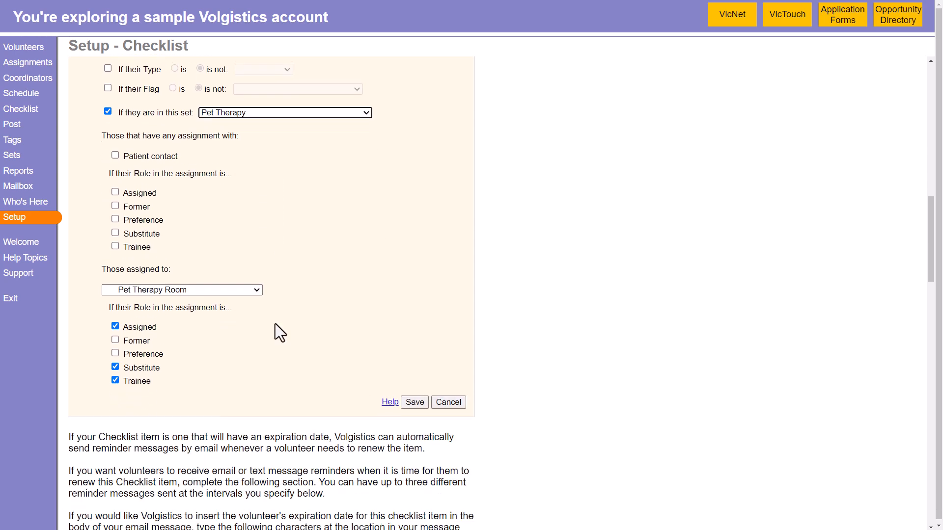
pyautogui.click(148, 287)
pyautogui.scroll(10, 146, 294)
pyautogui.click(143, 295)
pyautogui.click(116, 323)
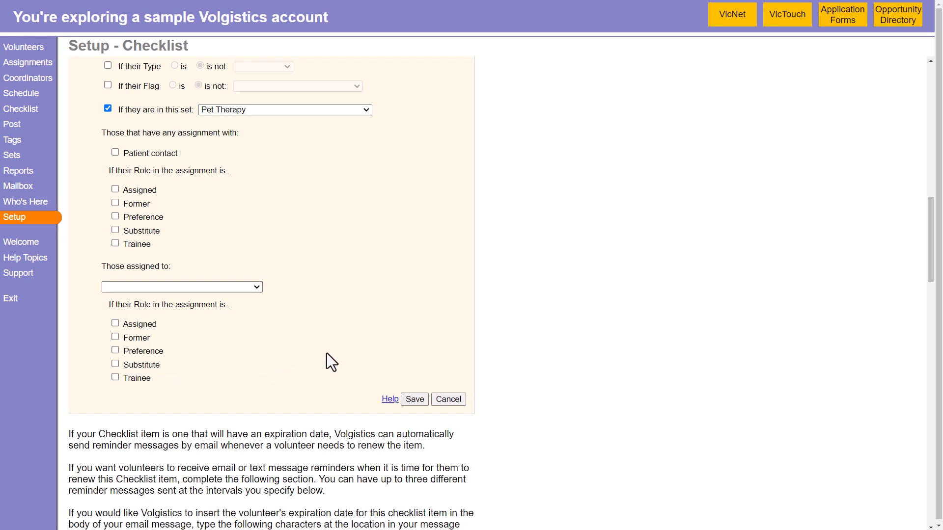
pyautogui.click(415, 399)
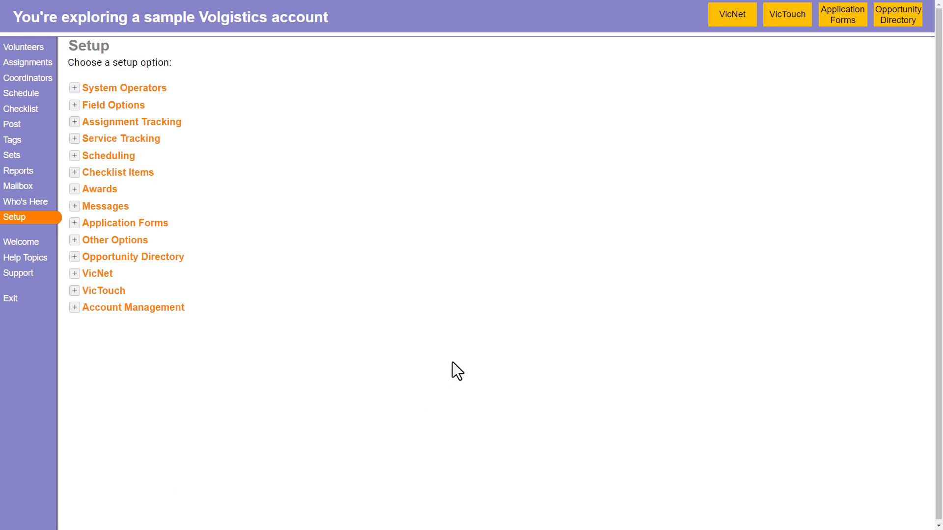